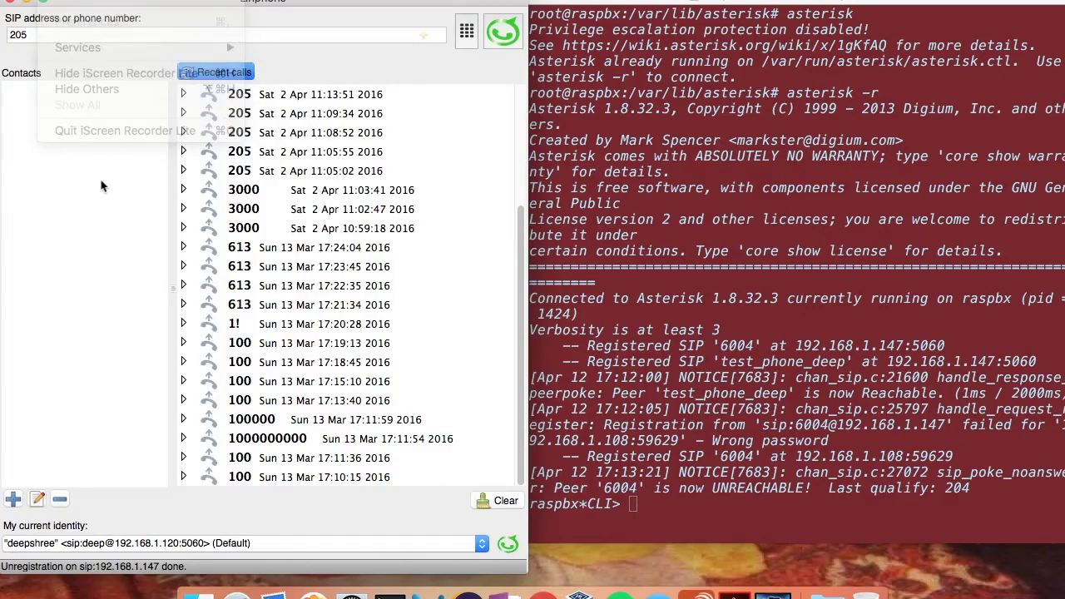
Start the SIP account wizard for an existing SIP account
left_click(135, 1)
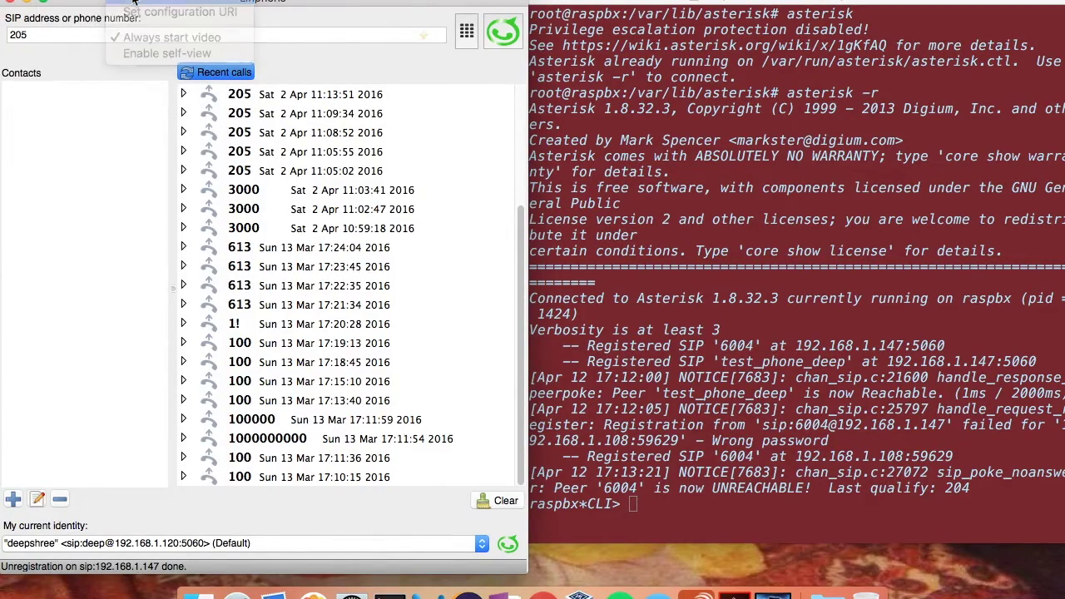
left_click(166, 75)
left_click(276, 19)
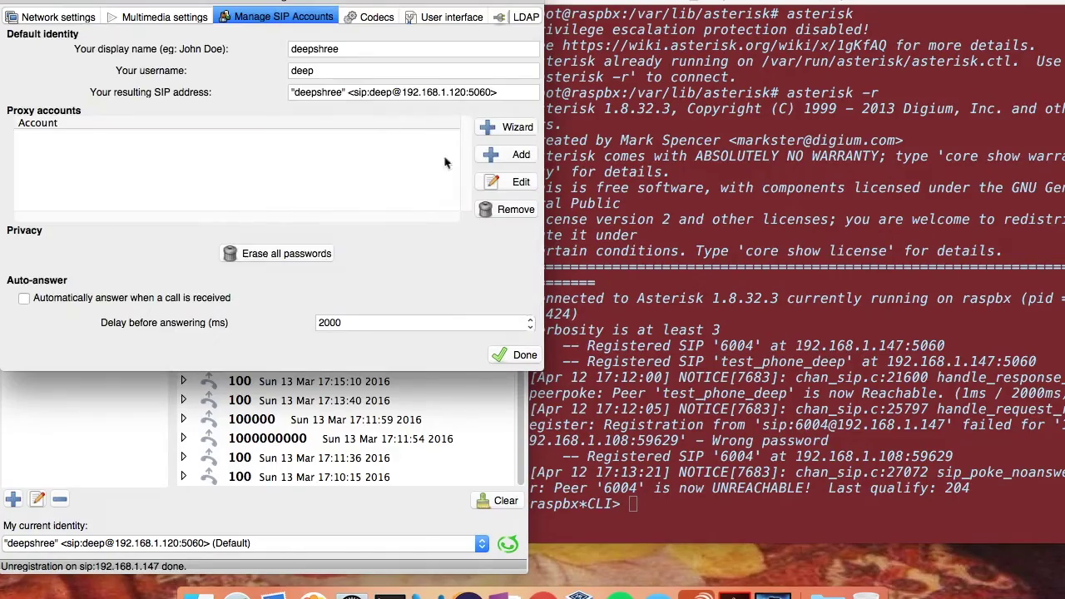
left_click(506, 126)
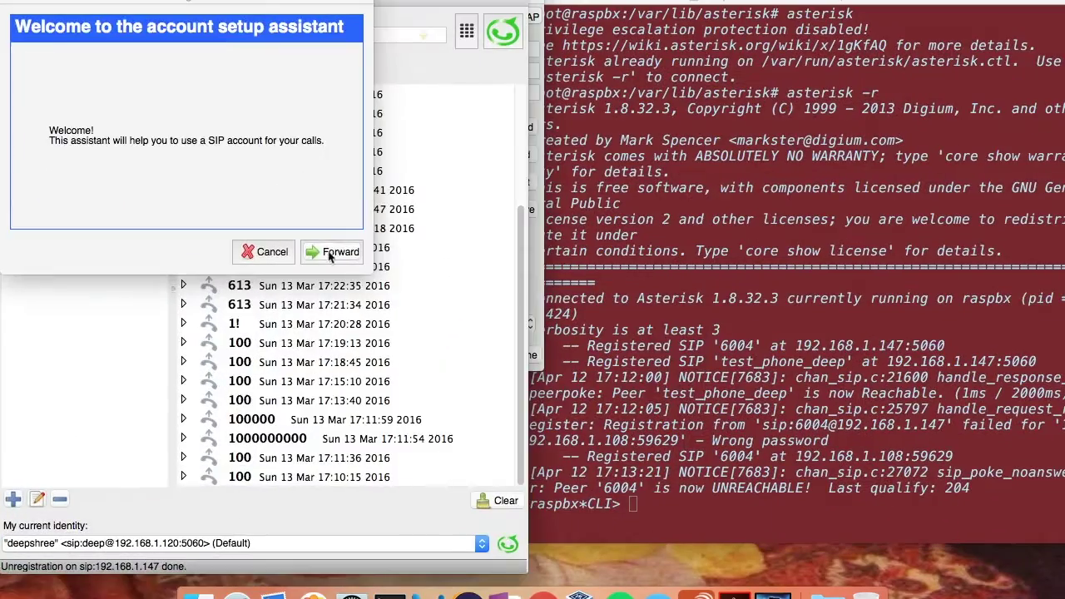
left_click(331, 252)
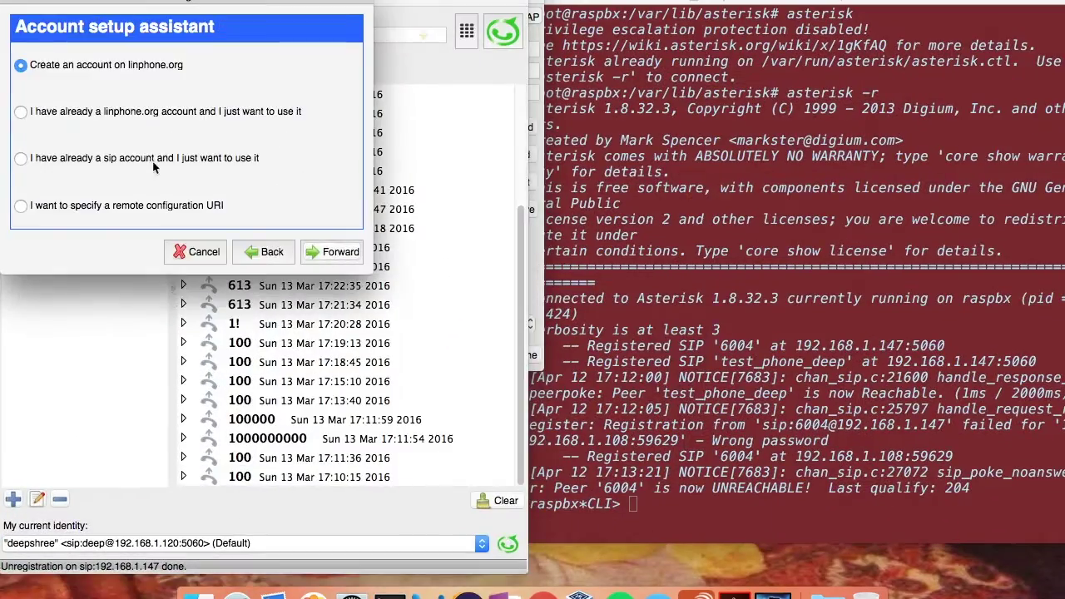
left_click(98, 158)
left_click(331, 252)
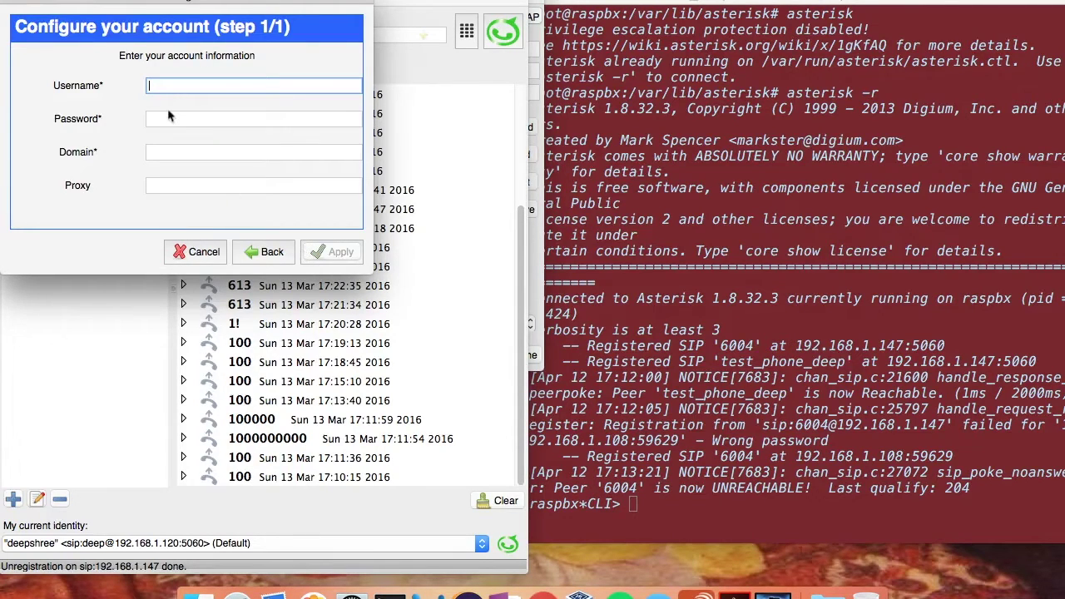
type("test_pho")
type("ne_dee")
type("p")
Enter the test_phone_deep credentials with domain 192.168.1.147 and confirm the account
key("Tab")
type("•")
key("Tab")
type("19")
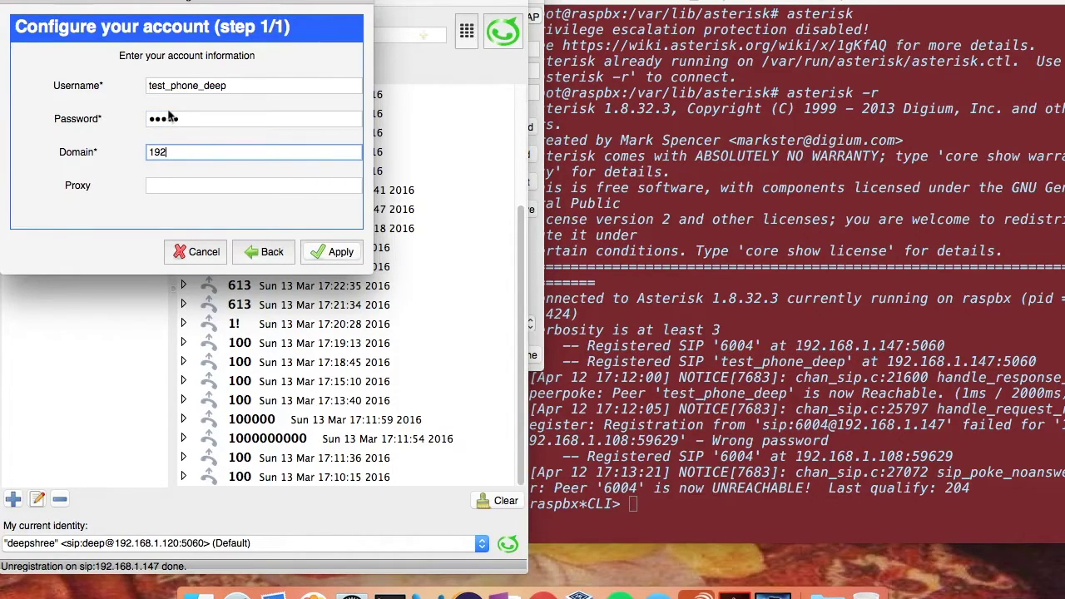
type(".168.1.147")
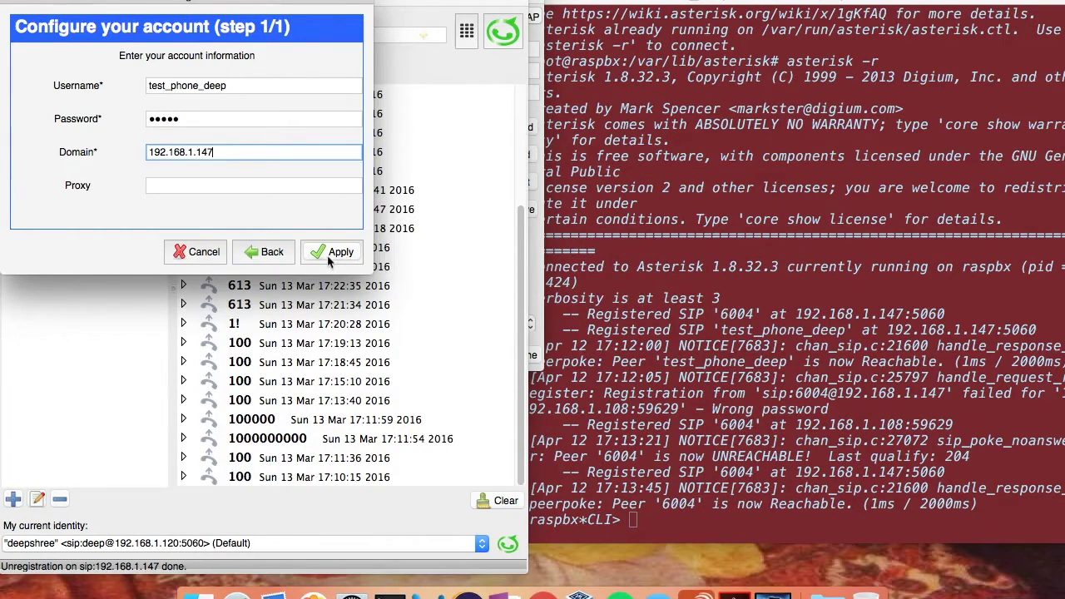
left_click(328, 253)
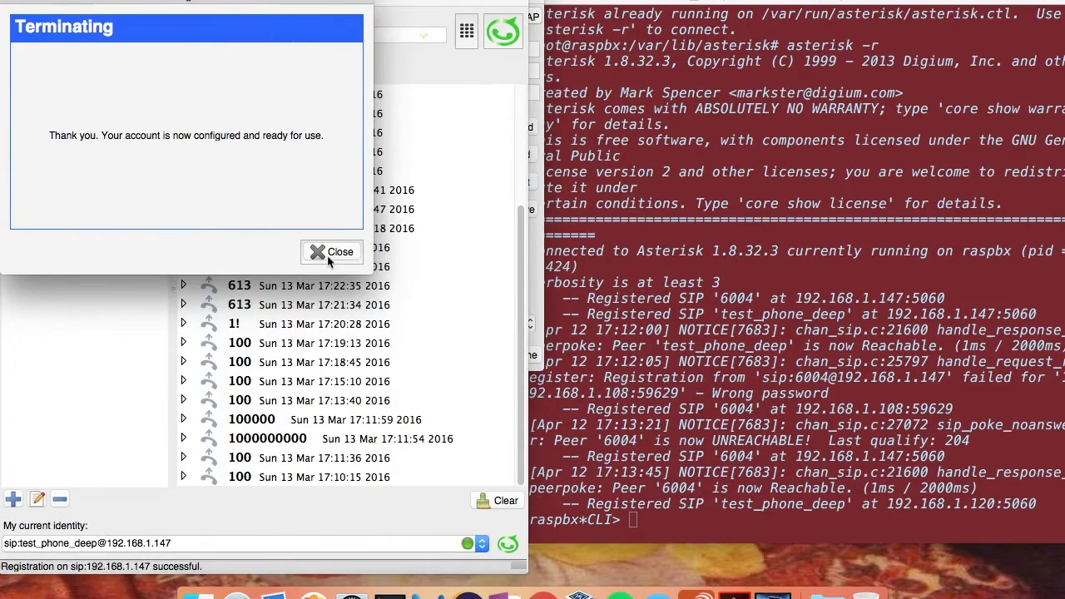
left_click(331, 252)
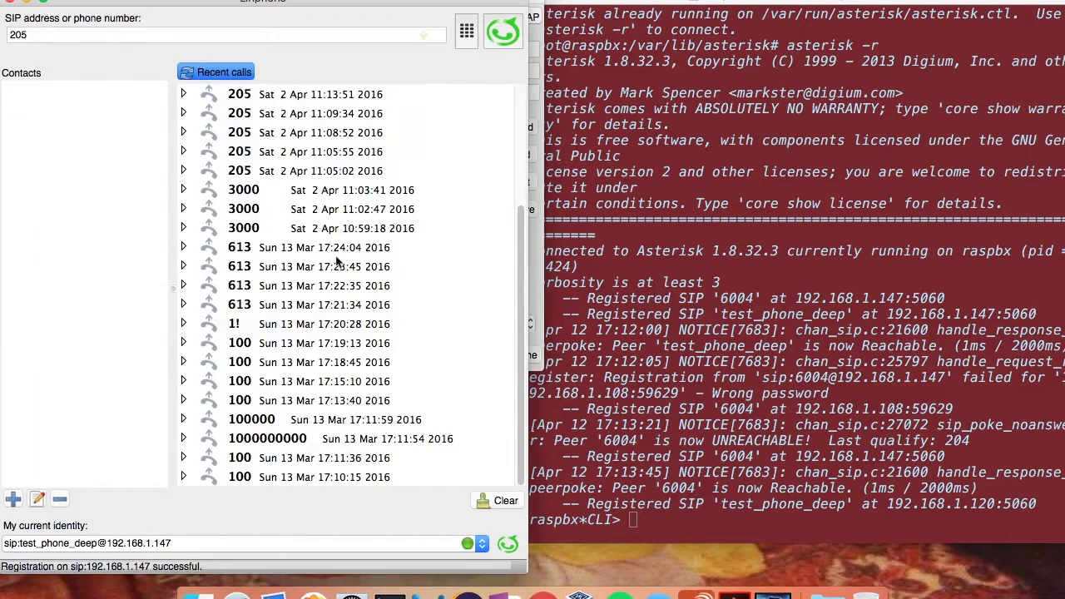
Check the test_phone_deep registration line in the Asterisk console
triple_click(769, 509)
left_click(701, 524)
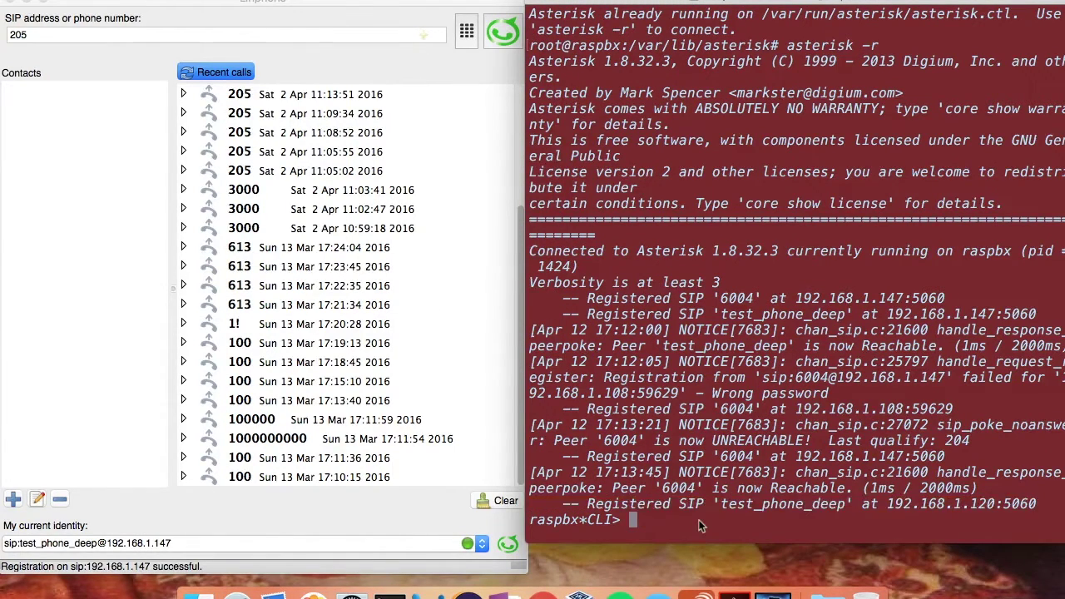
left_click(251, 36)
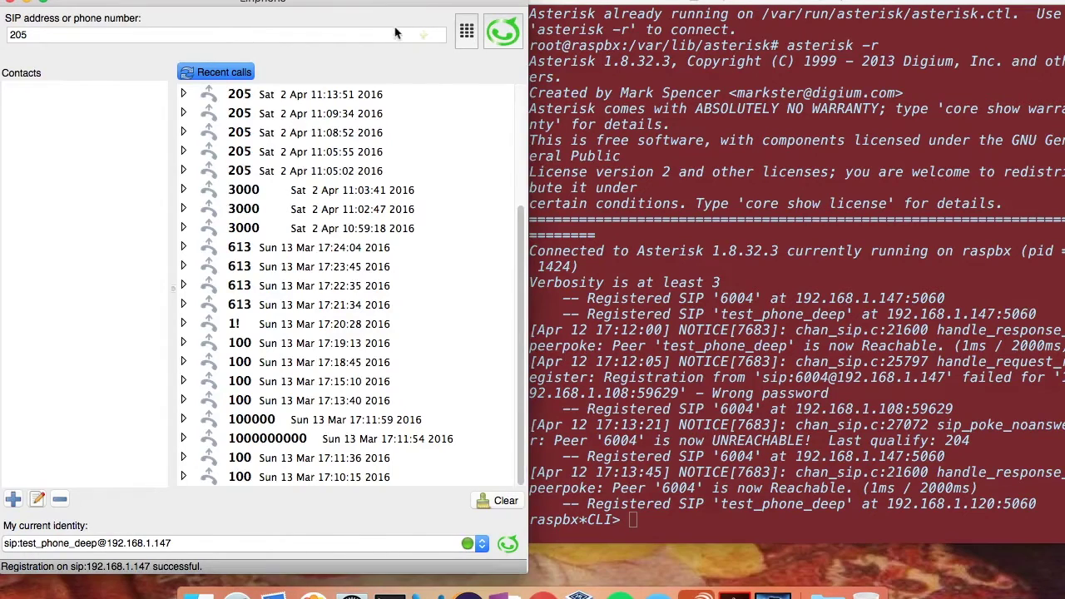
Call 205, let Asterisk record for about 30 seconds, then hang up
left_click(503, 32)
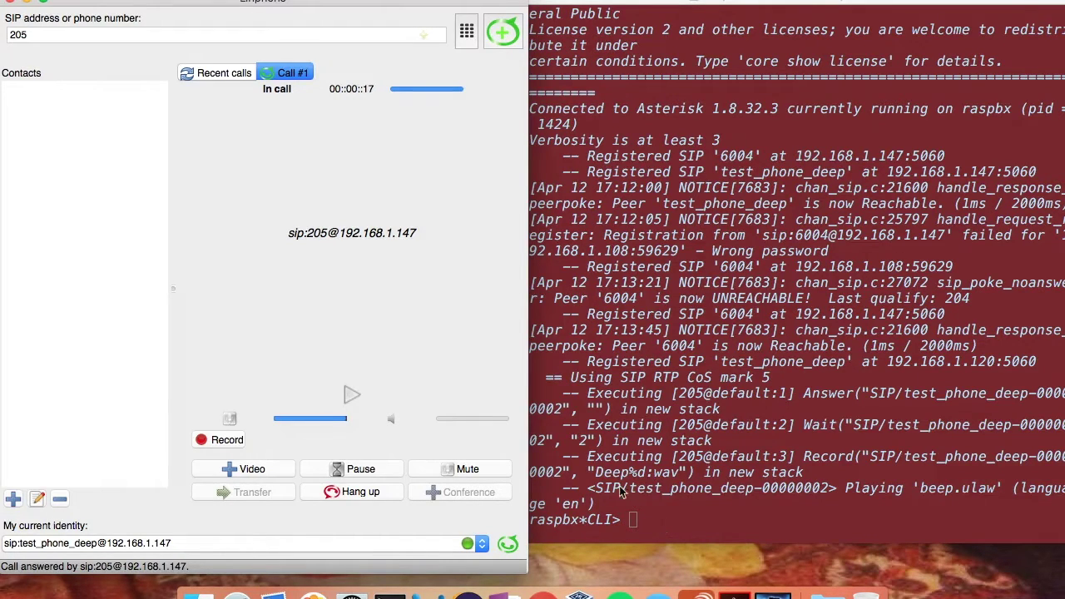
left_click(638, 521)
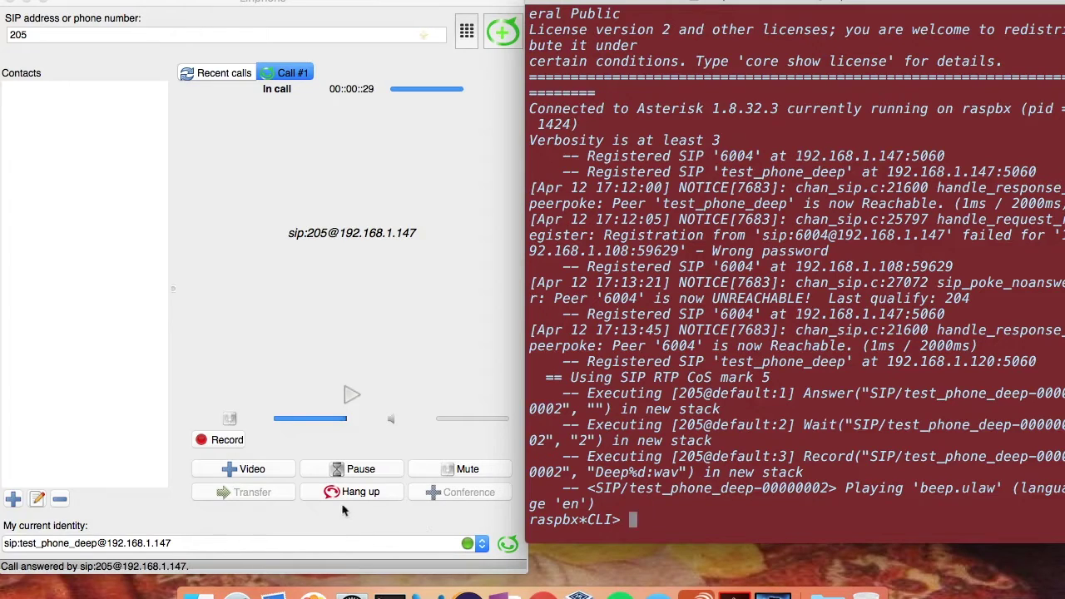
left_click(353, 491)
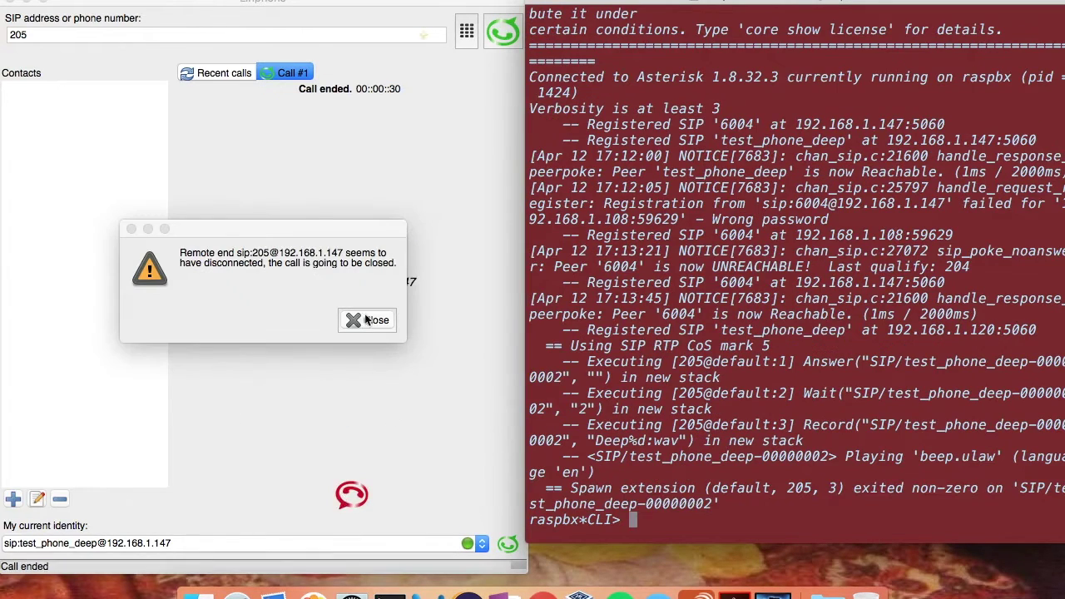
left_click(367, 320)
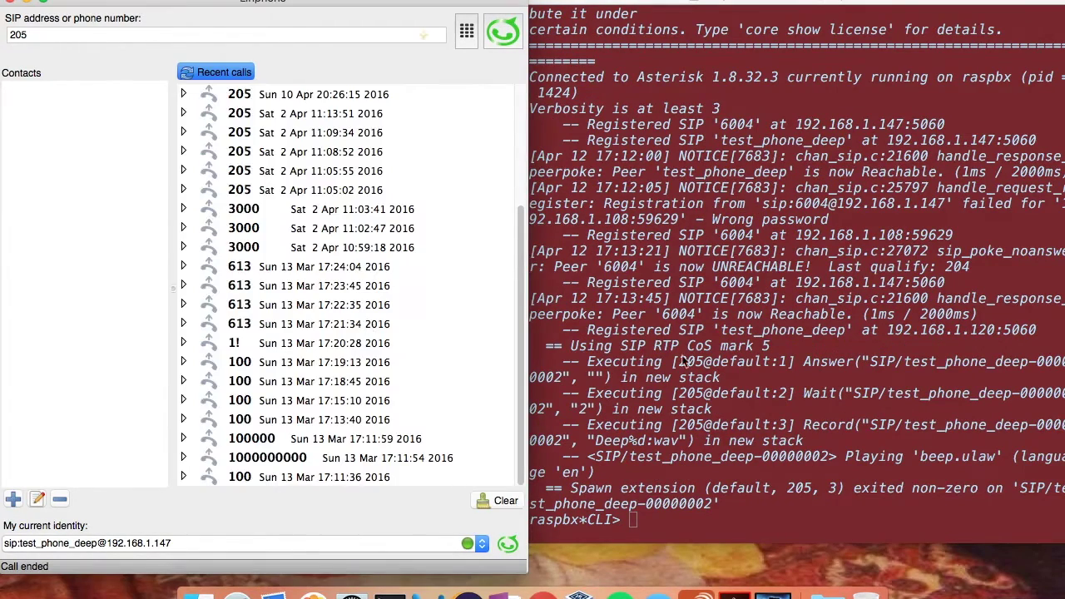
Exit the Asterisk CLI to the raspbx shell
left_click(641, 521)
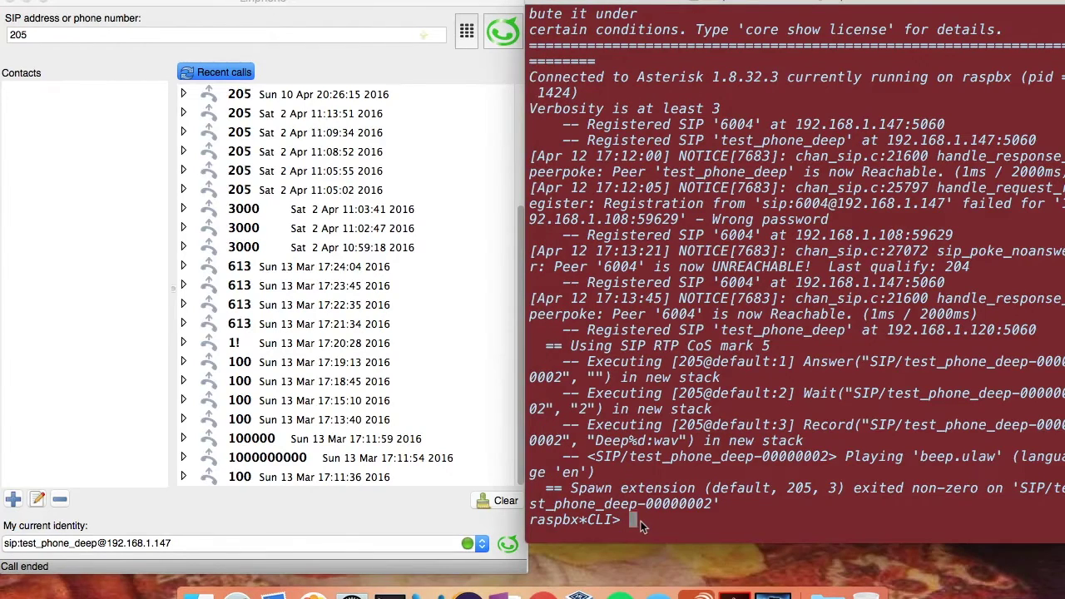
type("exit")
key("Return")
type("pla")
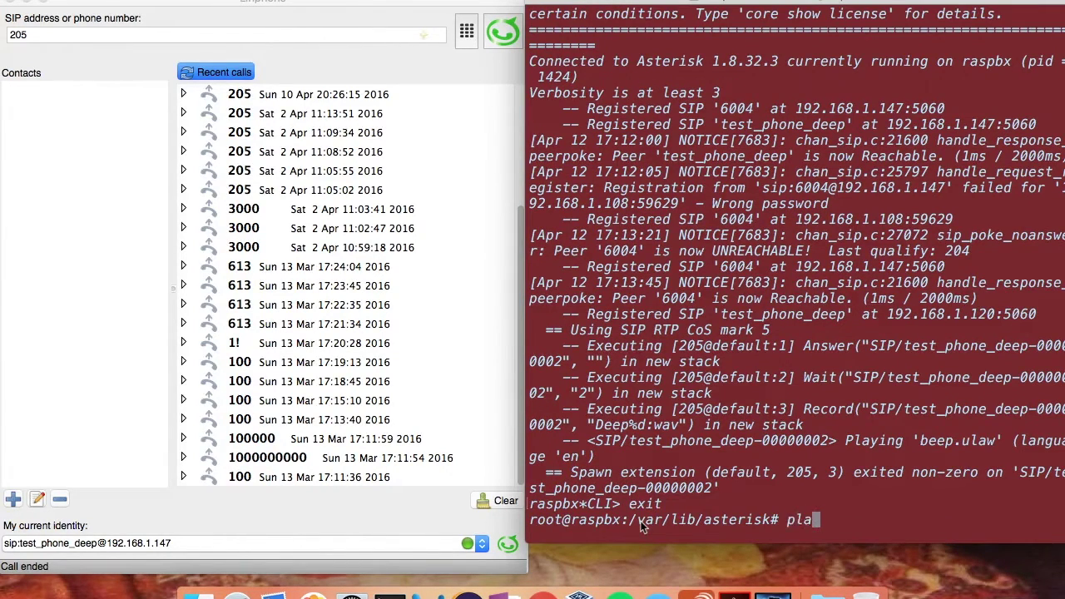
key("BackSpace")
key("BackSpace")
key("BackSpace")
type("ls")
List /var/lib/asterisk, then the sounds folder showing Deep0.wav through Deep9.wav
key("Return")
type("cd")
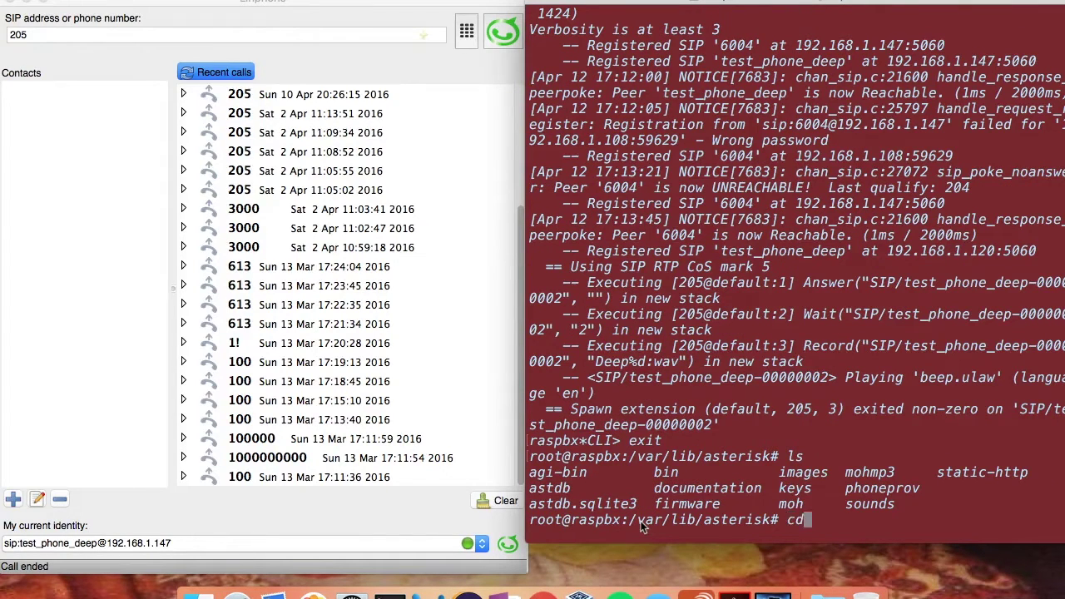
type(" sounds")
key("Return")
type("ls")
key("Return")
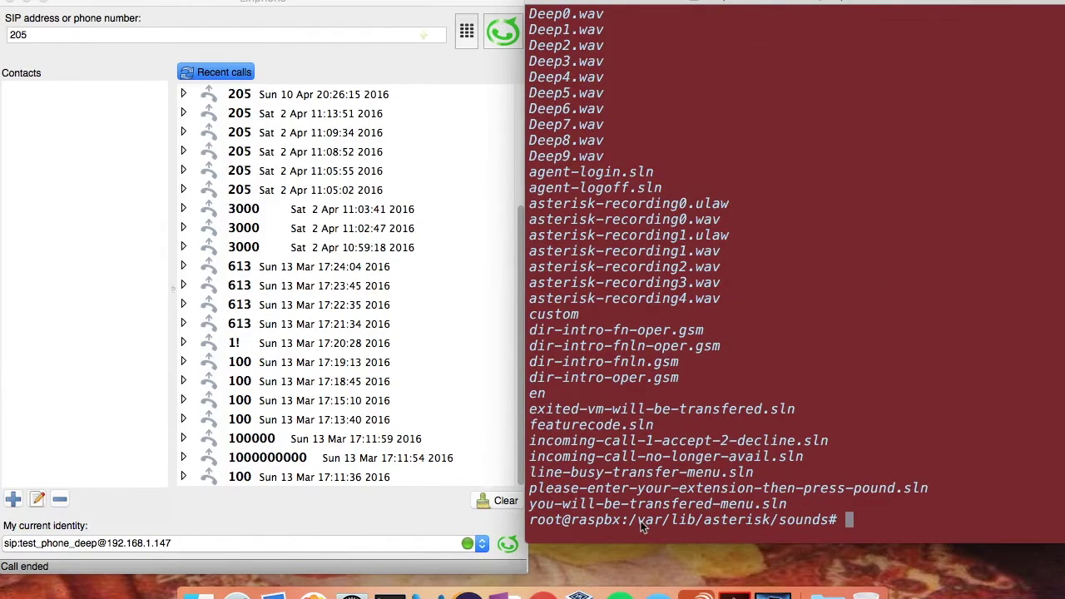
type("play")
type(" d")
type("e")
type("D")
key("BackSpace")
key("BackSpace")
key("BackSpace")
key("BackSpace")
key("BackSpace")
key("BackSpace")
type("play ")
type("dee")
Run 'play Deep9.wav' to start the 27-second, 8000 Hz mono recording
key("BackSpace")
key("BackSpace")
type("eep")
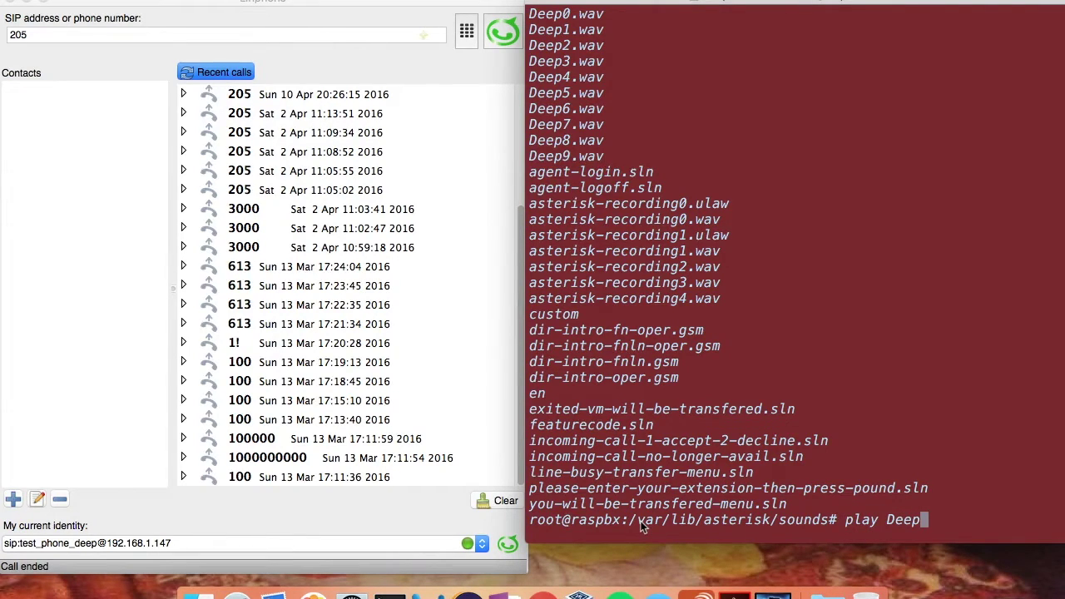
type("9.wav")
key("Return")
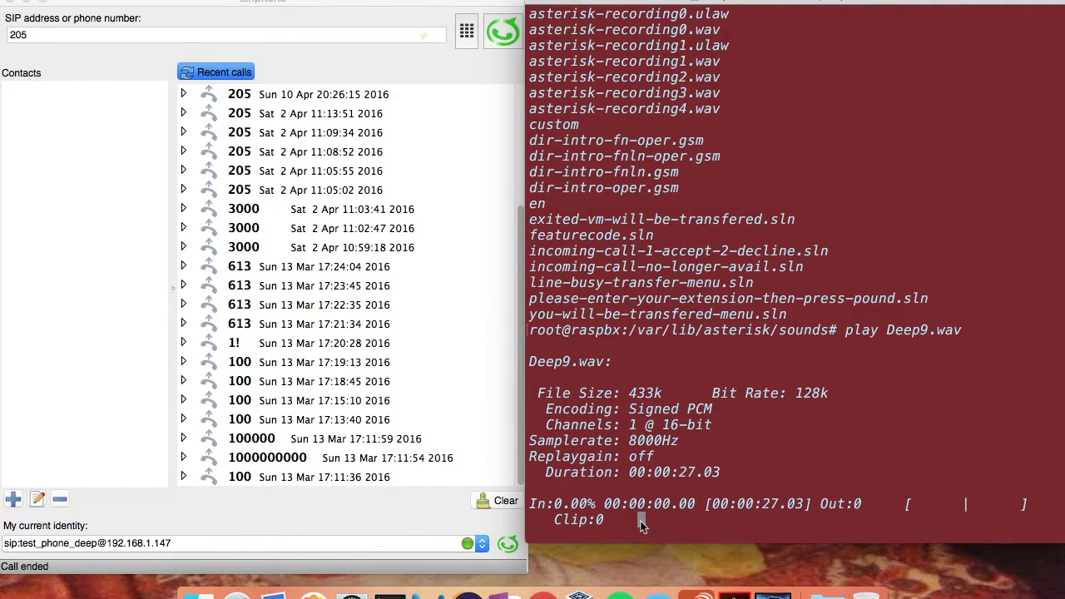